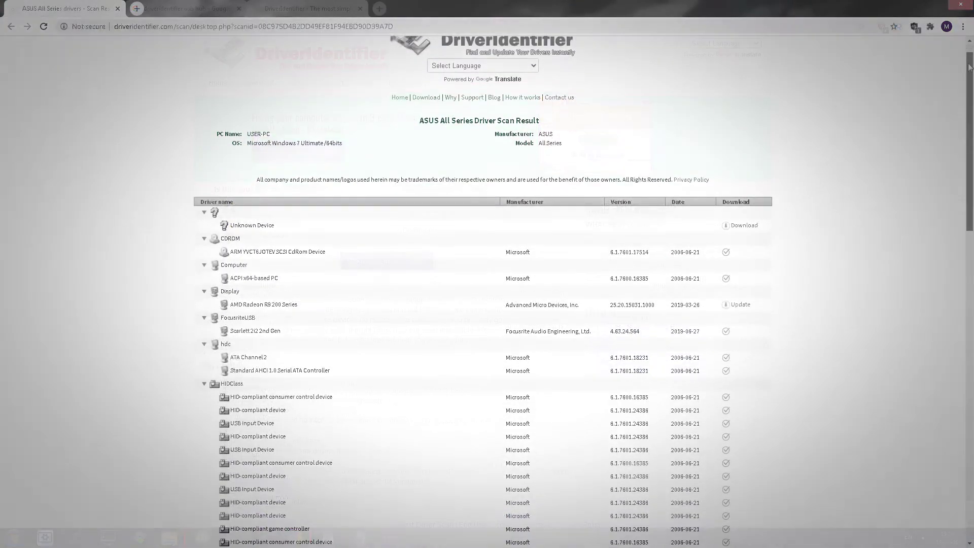
Step: Back on the Google results, cut the query from 'usb hub' down to 'driveridentifier usb'
{"action": "scroll", "coordinate": [966, 101], "scroll_direction": "down", "scroll_amount": 2}
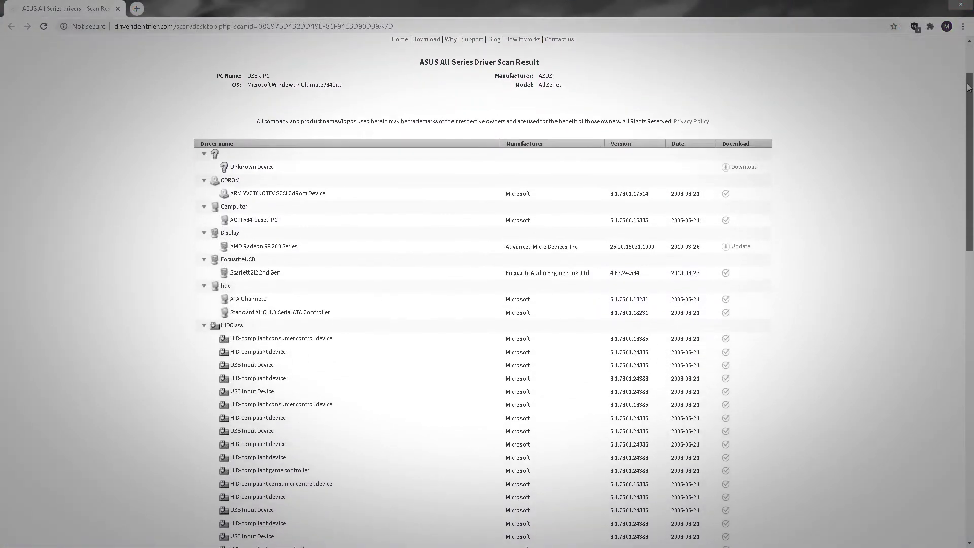
{"action": "left_click_drag", "start_coordinate": [966, 102], "coordinate": [964, 226]}
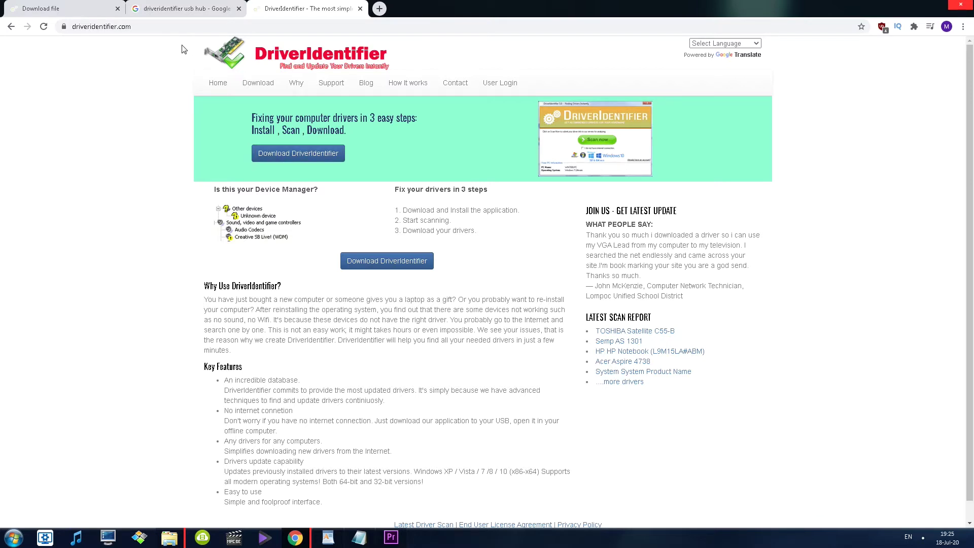
{"action": "left_click", "coordinate": [184, 9]}
{"action": "left_click_drag", "start_coordinate": [175, 58], "coordinate": [144, 58]}
{"action": "key", "text": "BackSpace"}
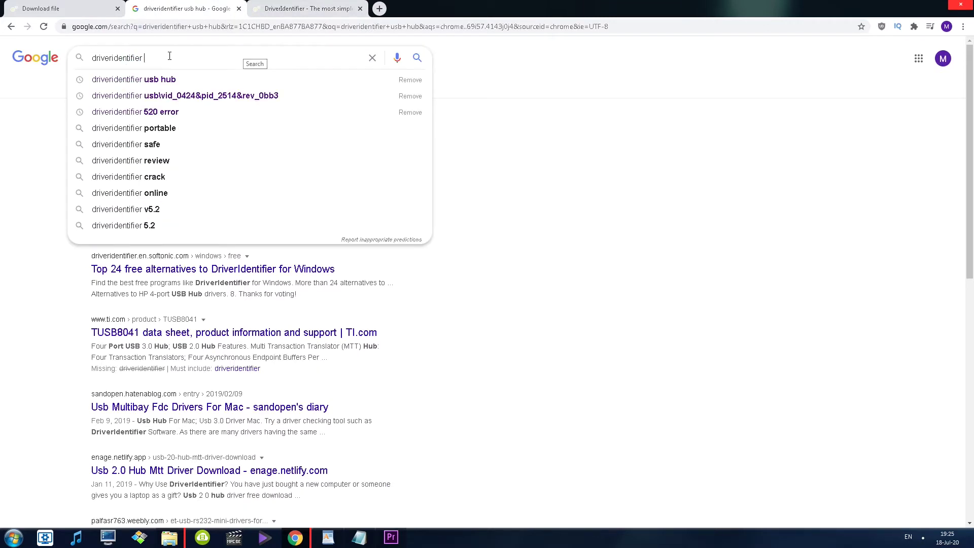
{"action": "left_click_drag", "start_coordinate": [169, 56], "coordinate": [79, 59]}
{"action": "left_click", "coordinate": [182, 59]}
{"action": "type", "text": "usb hu"}
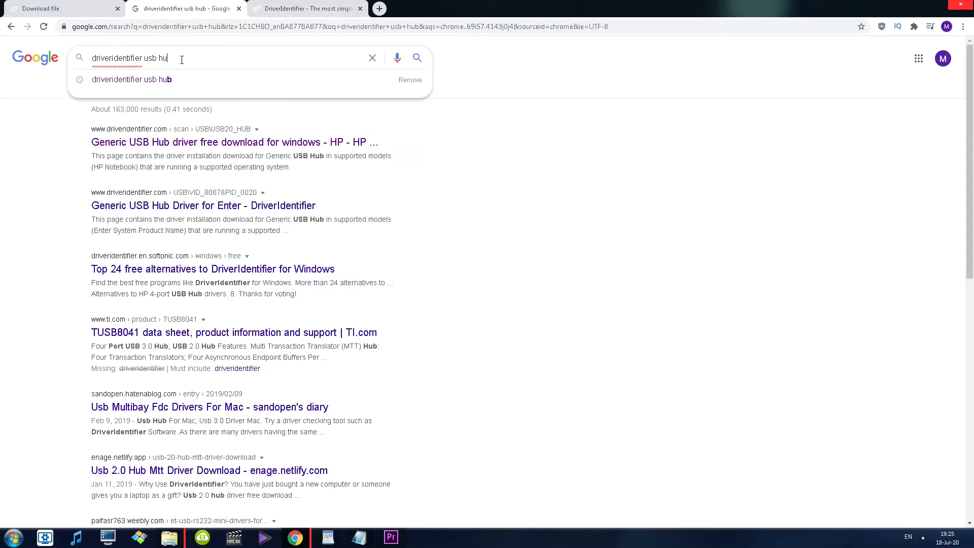
{"action": "key", "text": "BackSpace"}
{"action": "key", "text": "BackSpace"}
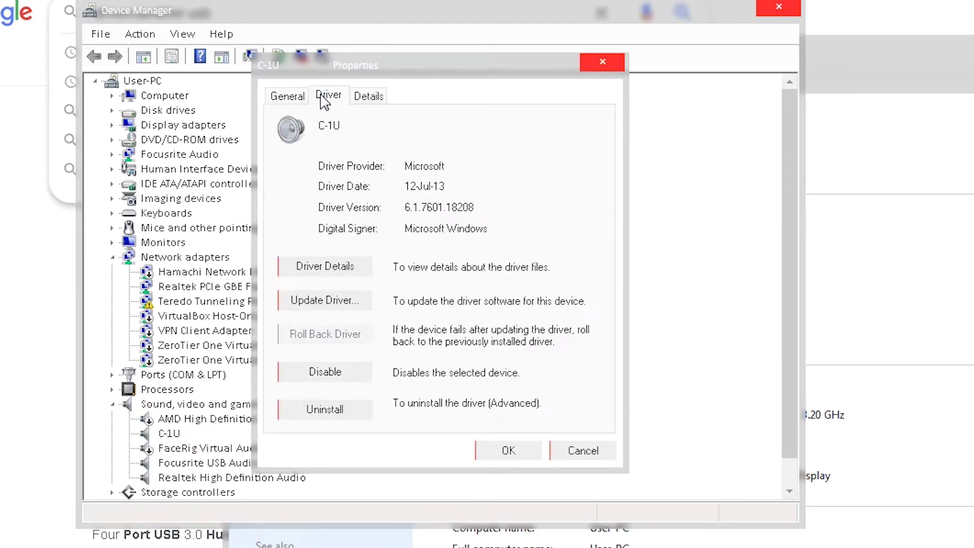
Step: Show the C-1U device's Hardware Ids and bring up the copy menu on USB\VID_1397&PID_0301&REV_0001&MI_00
{"action": "left_click", "coordinate": [361, 97]}
{"action": "left_click", "coordinate": [335, 186]}
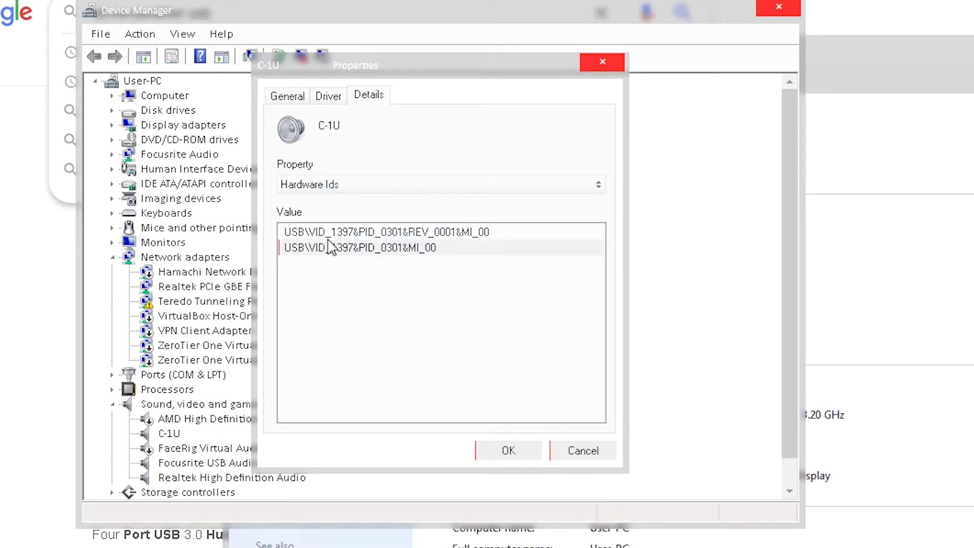
{"action": "right_click", "coordinate": [335, 236]}
Step: Copy the hardware ID, replace 'usb' with it, search, and open both results in background tabs
{"action": "left_click", "coordinate": [361, 246]}
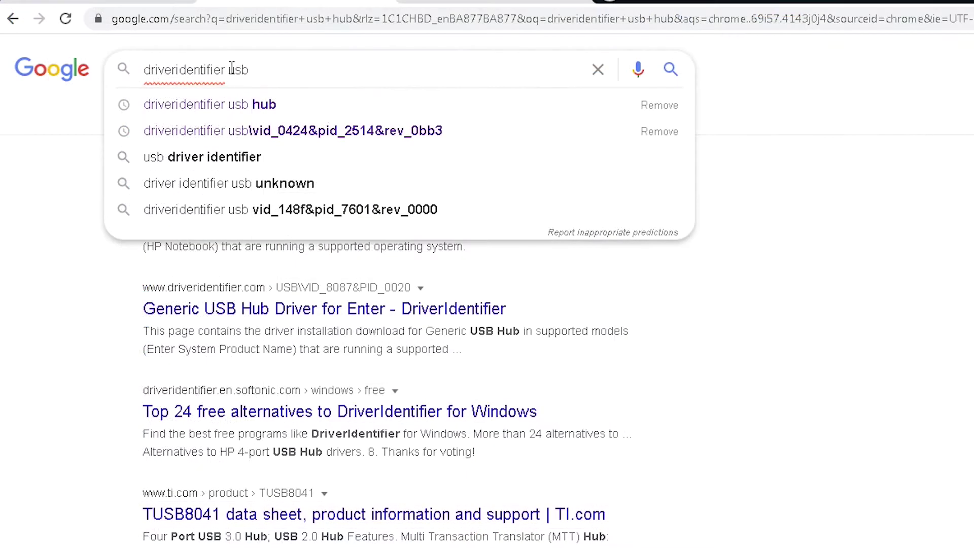
{"action": "left_click_drag", "start_coordinate": [229, 69], "coordinate": [261, 69]}
{"action": "key", "text": "ctrl+v"}
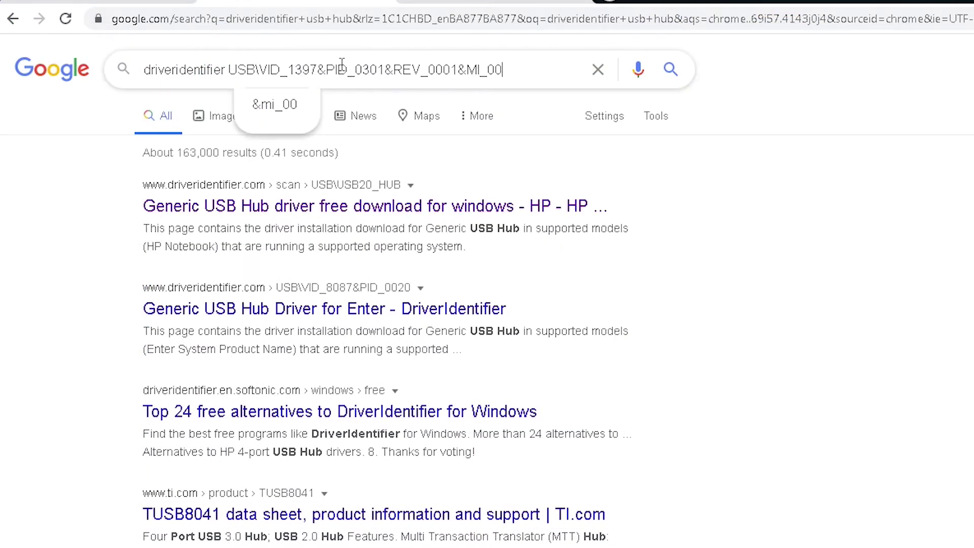
{"action": "key", "text": "Return"}
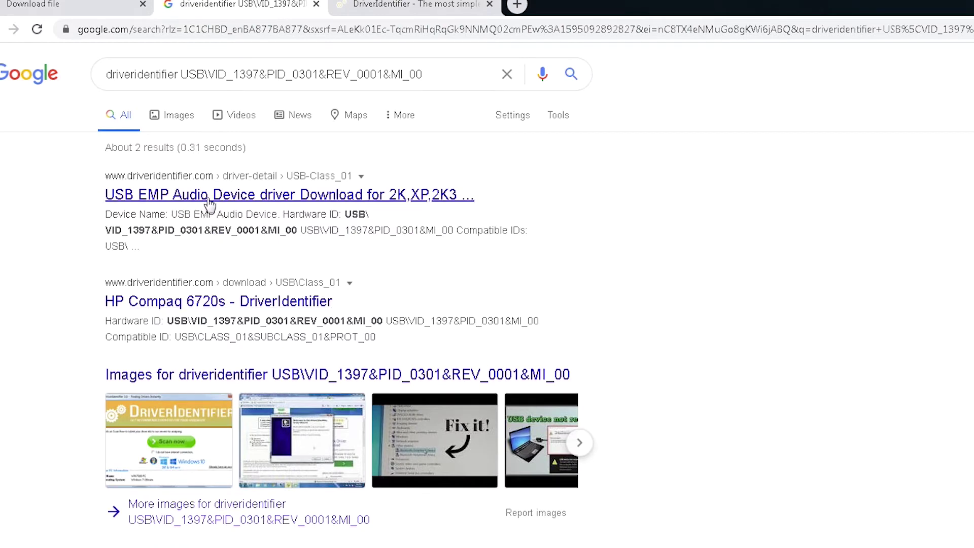
{"action": "middle_click", "coordinate": [213, 195]}
{"action": "middle_click", "coordinate": [284, 301]}
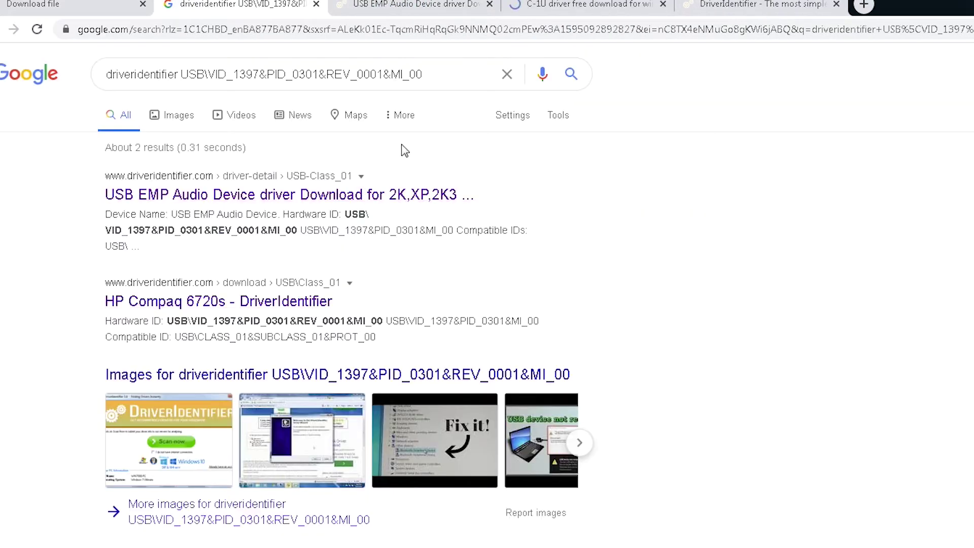
Step: Switch to the USB EMP Audio Device driver page and select its name and hardware ID lines
{"action": "left_click", "coordinate": [558, 4]}
{"action": "key", "text": "ctrl+shift+Tab"}
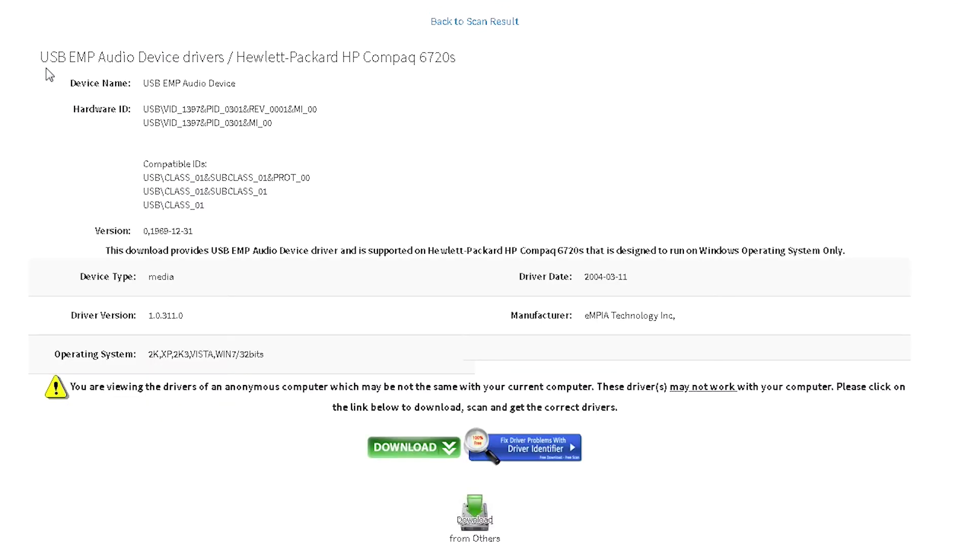
{"action": "left_click_drag", "start_coordinate": [148, 83], "coordinate": [313, 93]}
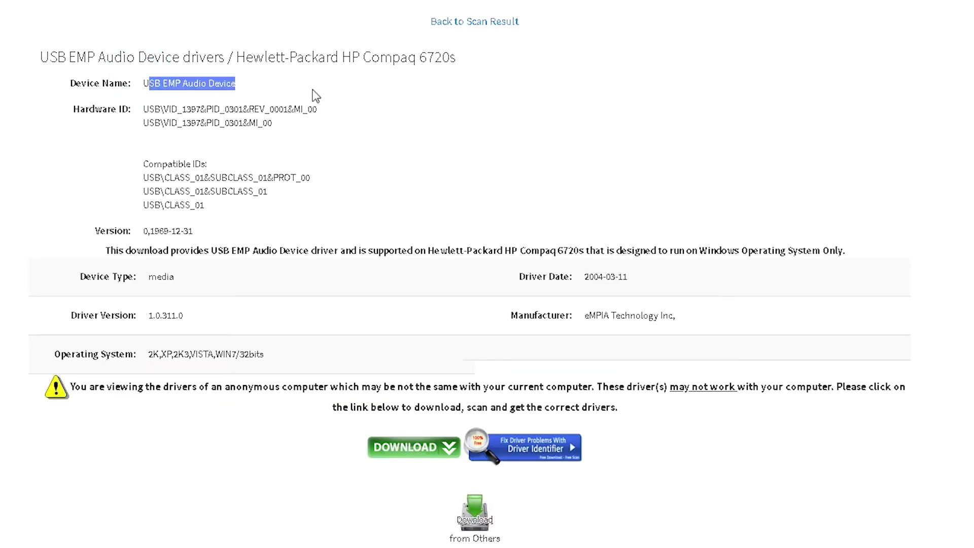
{"action": "left_click_drag", "start_coordinate": [278, 133], "coordinate": [150, 116]}
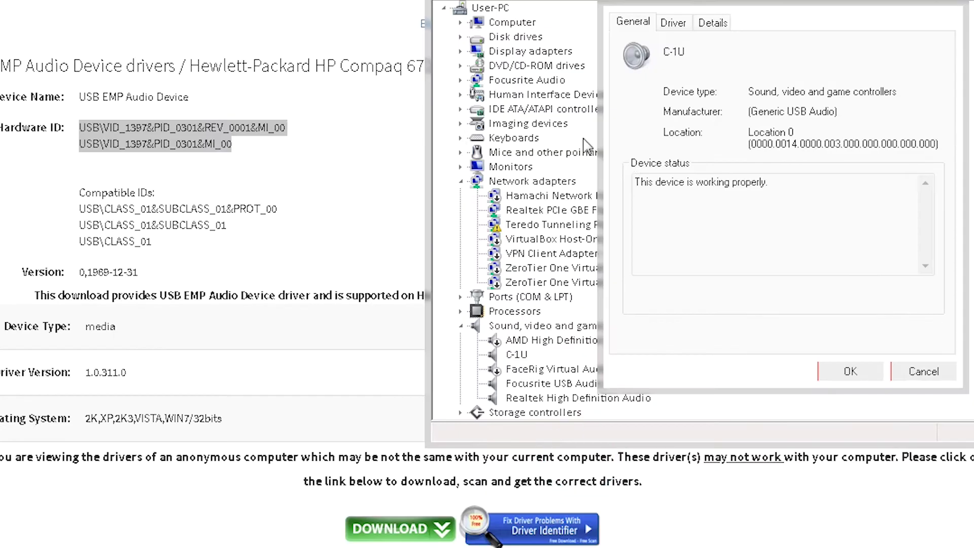
Step: Compare against the C-1U device's Hardware Ids in its Details property list
{"action": "left_click", "coordinate": [643, 20]}
{"action": "left_click", "coordinate": [678, 20]}
{"action": "left_click", "coordinate": [687, 110]}
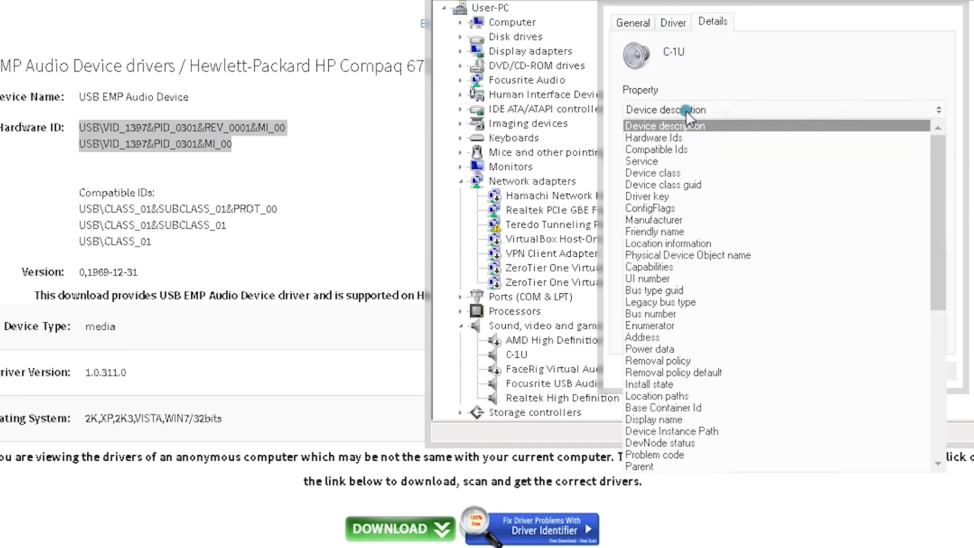
{"action": "left_click", "coordinate": [682, 136]}
{"action": "left_click", "coordinate": [765, 156]}
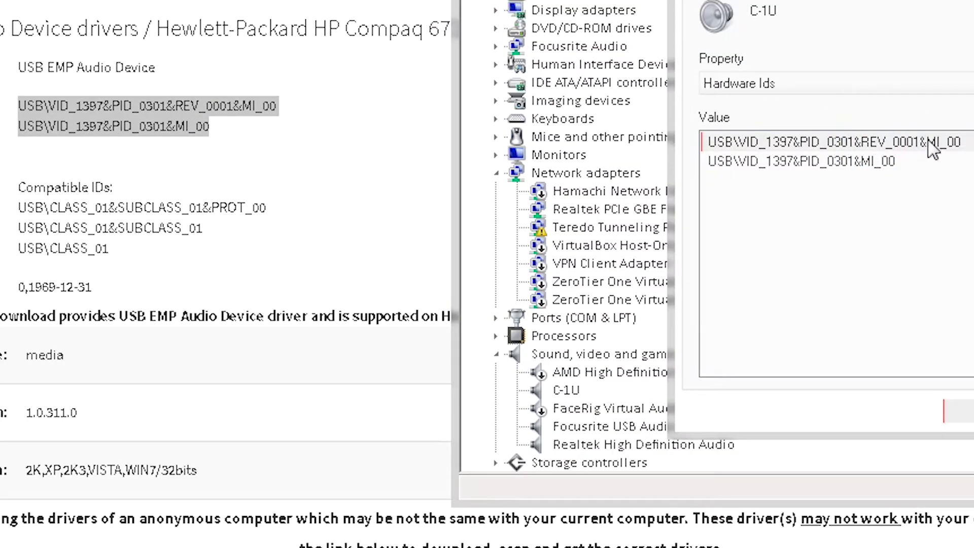
{"action": "left_click", "coordinate": [808, 161]}
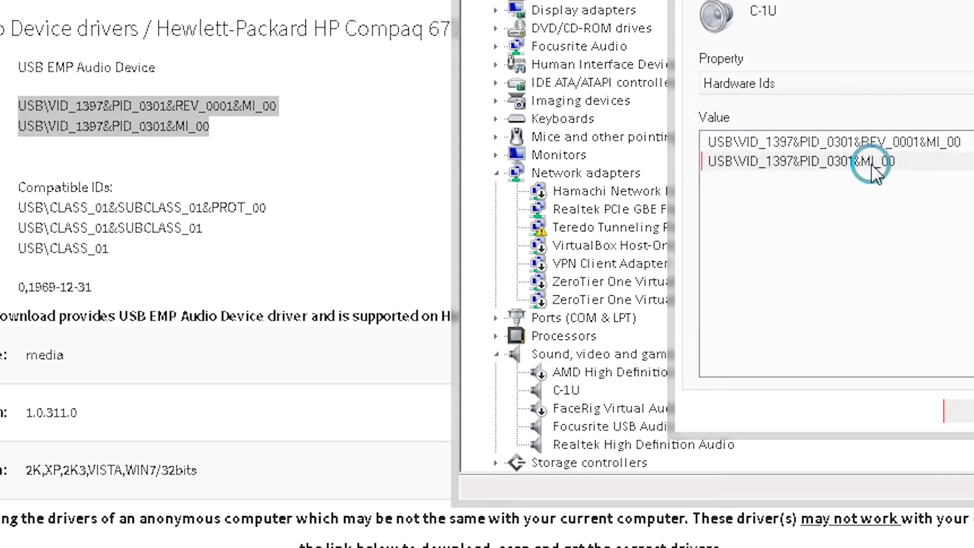
{"action": "left_click", "coordinate": [735, 148]}
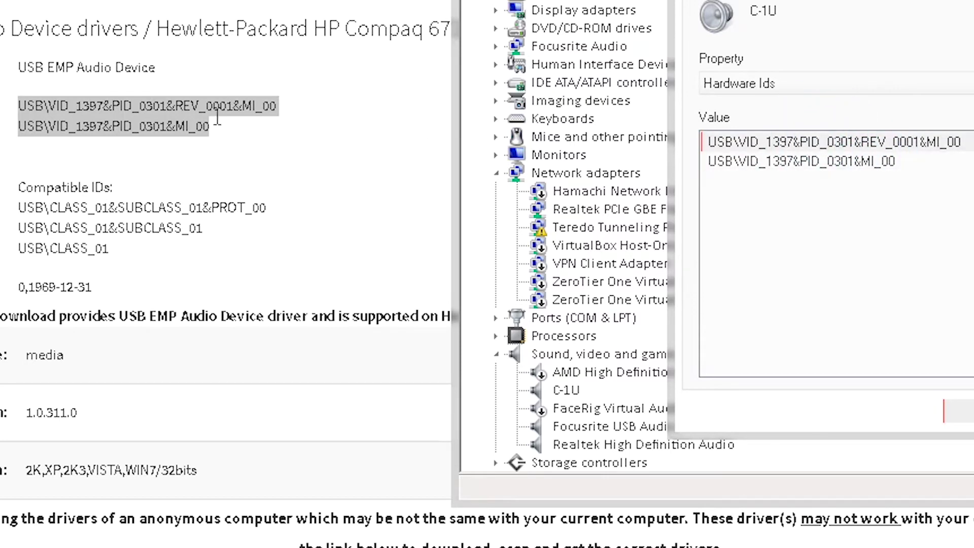
Step: Review the C-1U driver page's Compatible IDs, Version and Device Type fields
{"action": "double_click", "coordinate": [79, 187]}
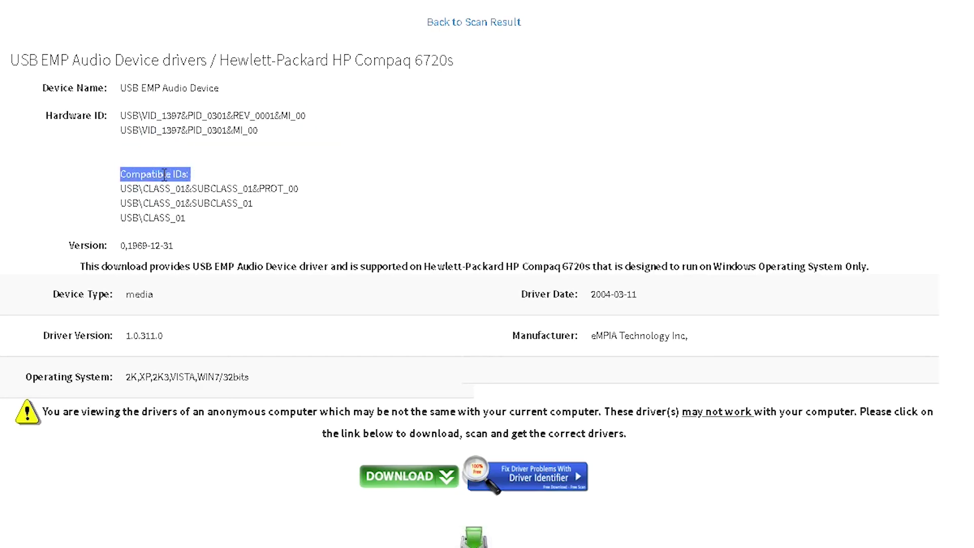
{"action": "double_click", "coordinate": [87, 247]}
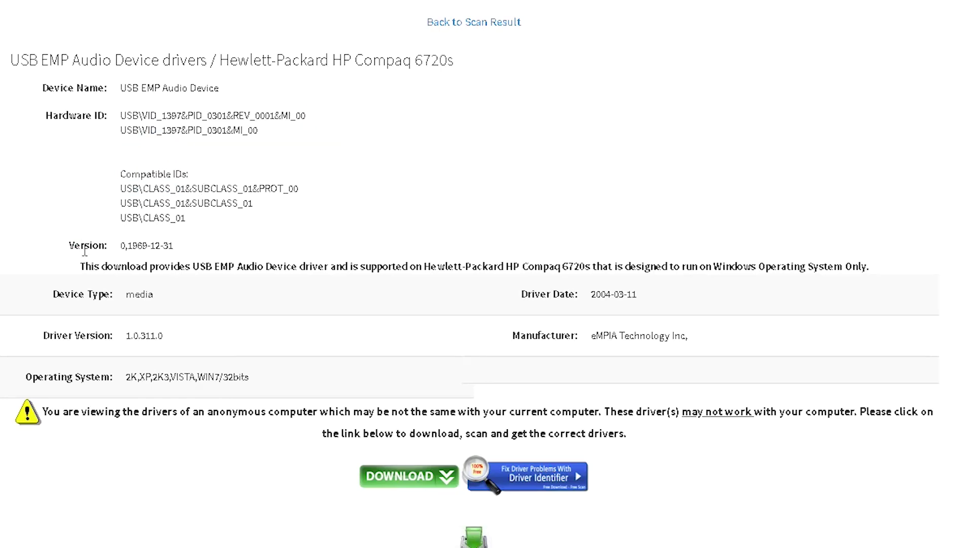
{"action": "double_click", "coordinate": [79, 296]}
{"action": "scroll", "coordinate": [127, 289], "scroll_direction": "down", "scroll_amount": 2}
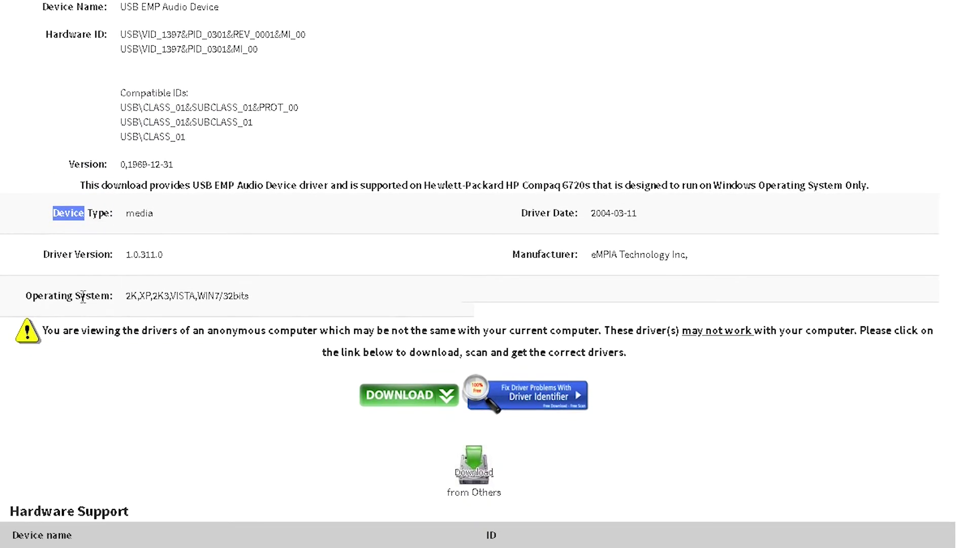
{"action": "left_click_drag", "start_coordinate": [73, 295], "coordinate": [296, 300]}
{"action": "scroll", "coordinate": [253, 263], "scroll_direction": "down", "scroll_amount": 1}
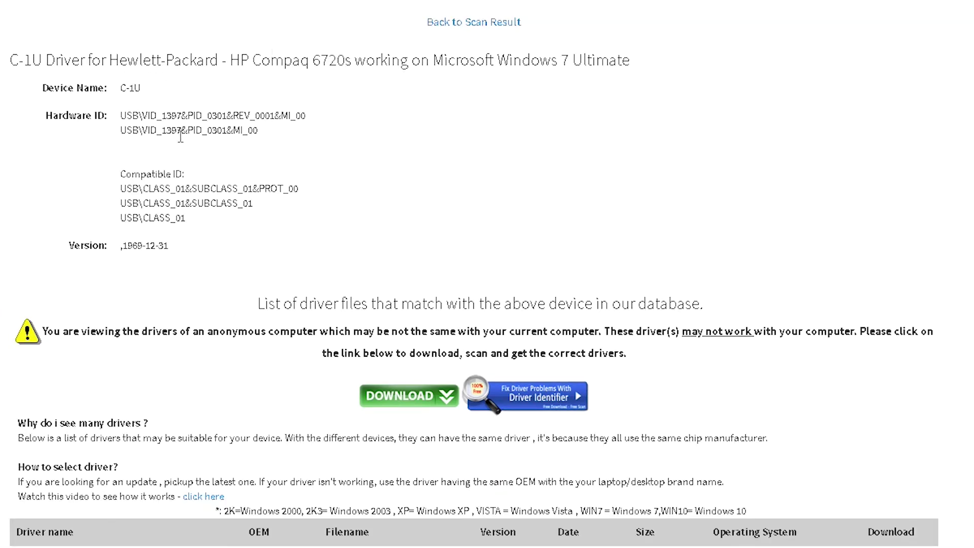
Step: Highlight both Hardware ID lines and the C-1U device name on the driver page
{"action": "left_click_drag", "start_coordinate": [270, 133], "coordinate": [110, 119]}
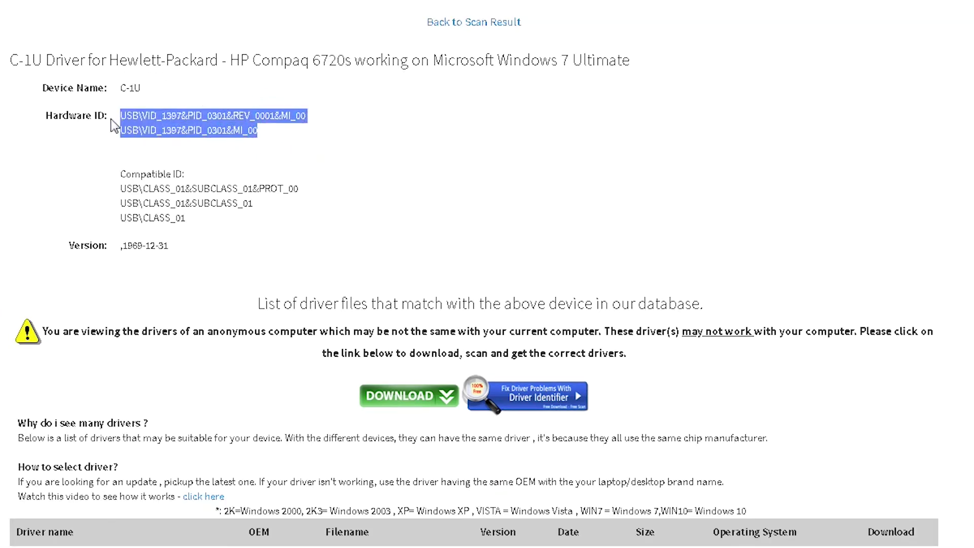
{"action": "double_click", "coordinate": [131, 88]}
{"action": "left_click", "coordinate": [140, 95]}
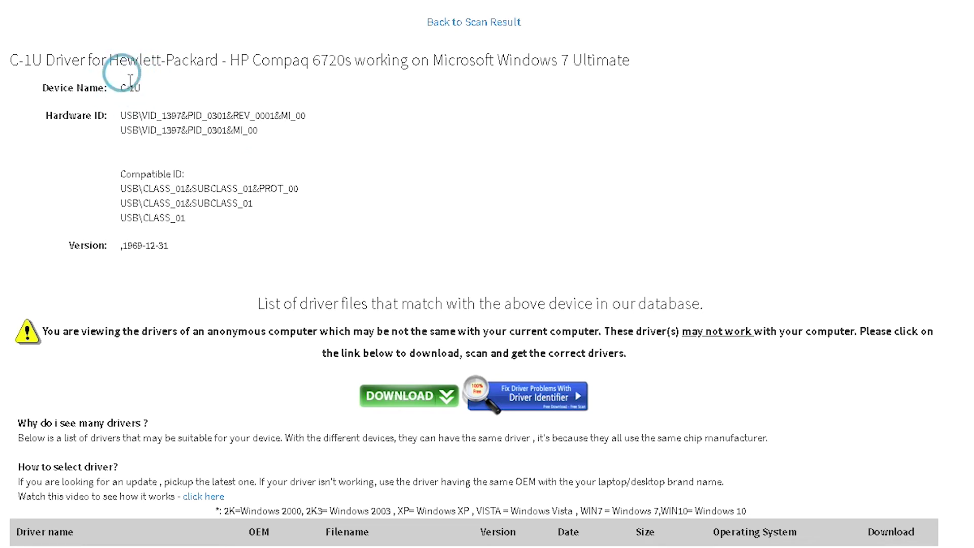
{"action": "double_click", "coordinate": [130, 84]}
Step: Scroll down to the matching-drivers table and check its Operating System column
{"action": "scroll", "coordinate": [130, 81], "scroll_direction": "down", "scroll_amount": 8}
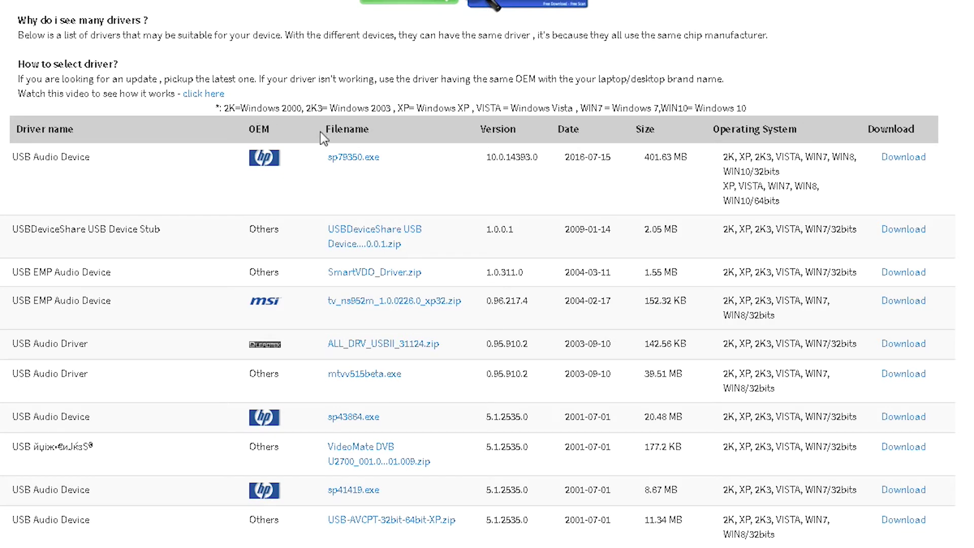
{"action": "left_click", "coordinate": [557, 124]}
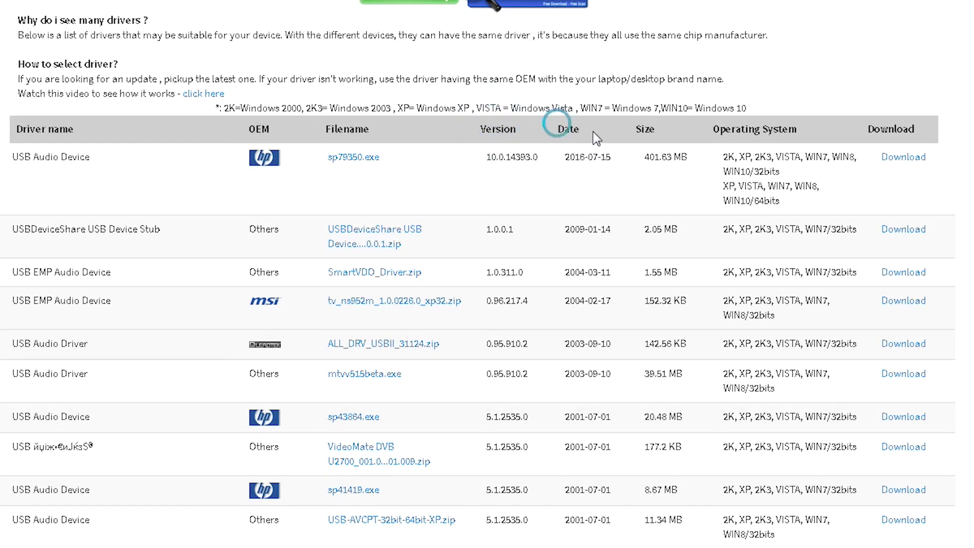
{"action": "left_click", "coordinate": [635, 124]}
{"action": "triple_click", "coordinate": [756, 130]}
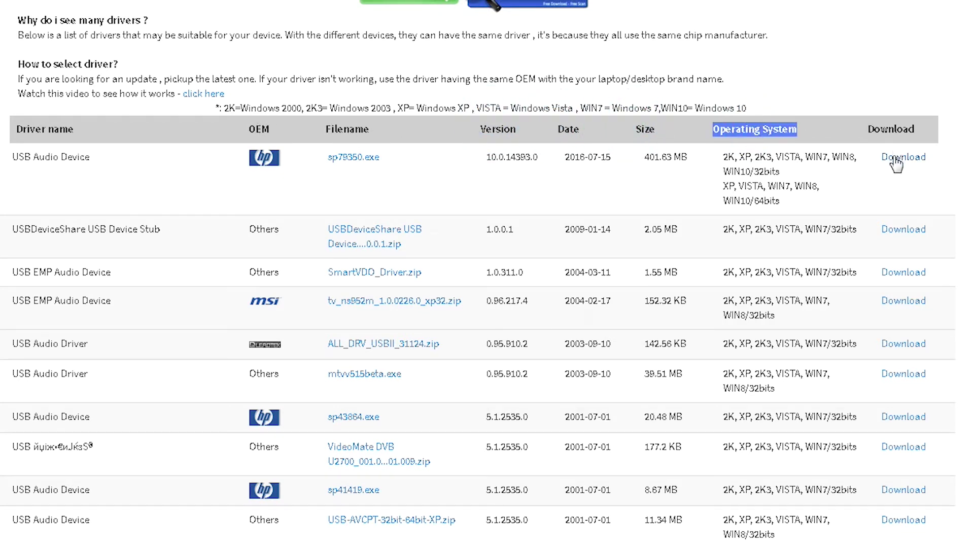
{"action": "scroll", "coordinate": [168, 168], "scroll_direction": "down", "scroll_amount": 5}
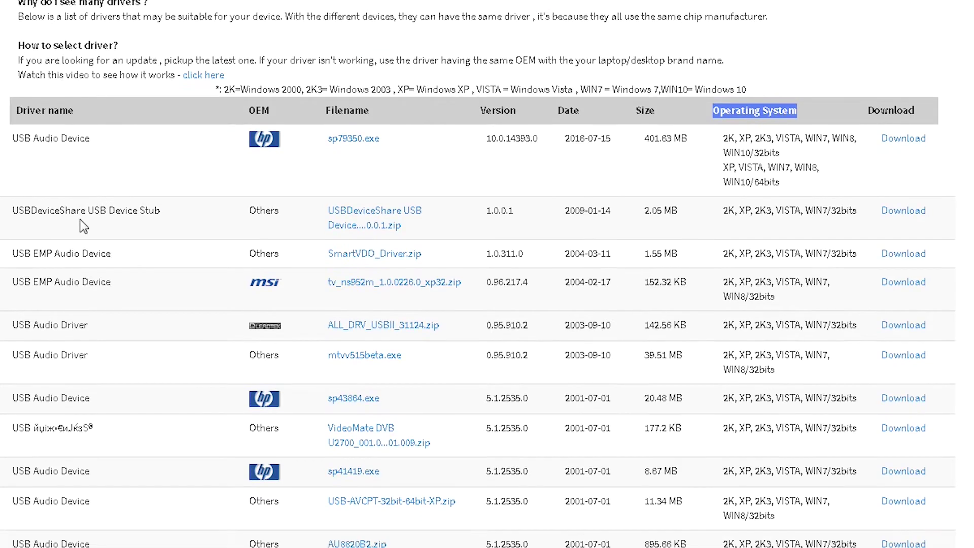
{"action": "scroll", "coordinate": [168, 168], "scroll_direction": "up", "scroll_amount": 6}
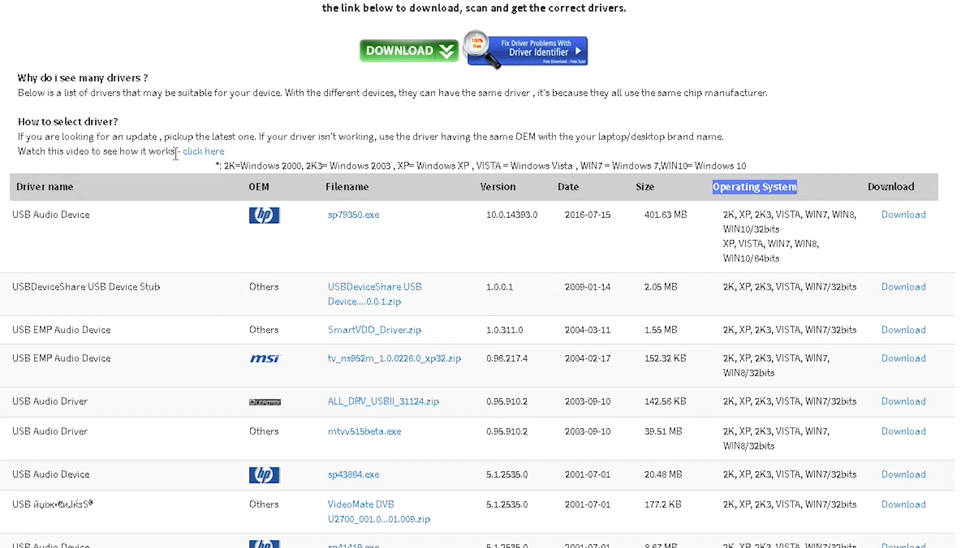
Step: Pick the first USB Audio Device row (HP, 2016-07-15) and follow its Download link
{"action": "triple_click", "coordinate": [23, 218]}
{"action": "left_click", "coordinate": [32, 222]}
{"action": "triple_click", "coordinate": [33, 222]}
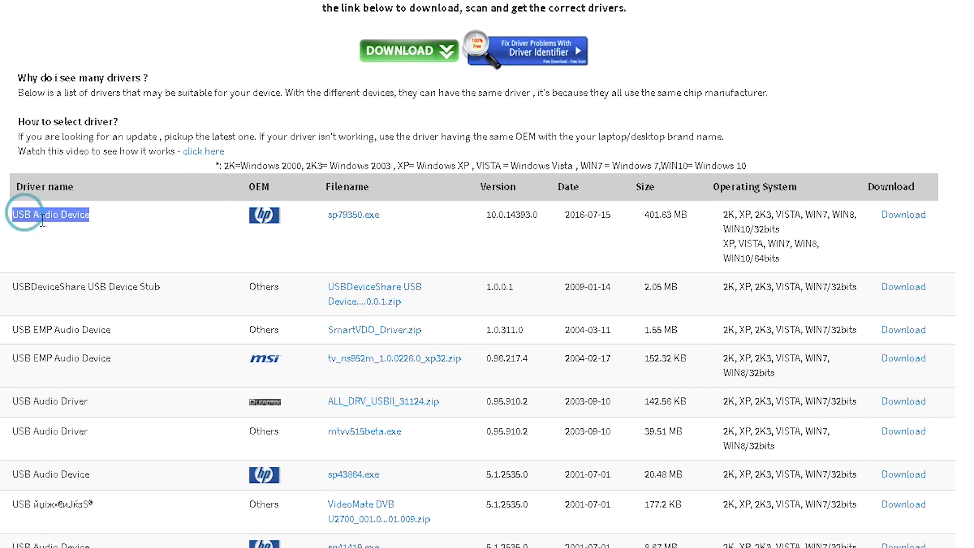
{"action": "double_click", "coordinate": [573, 216]}
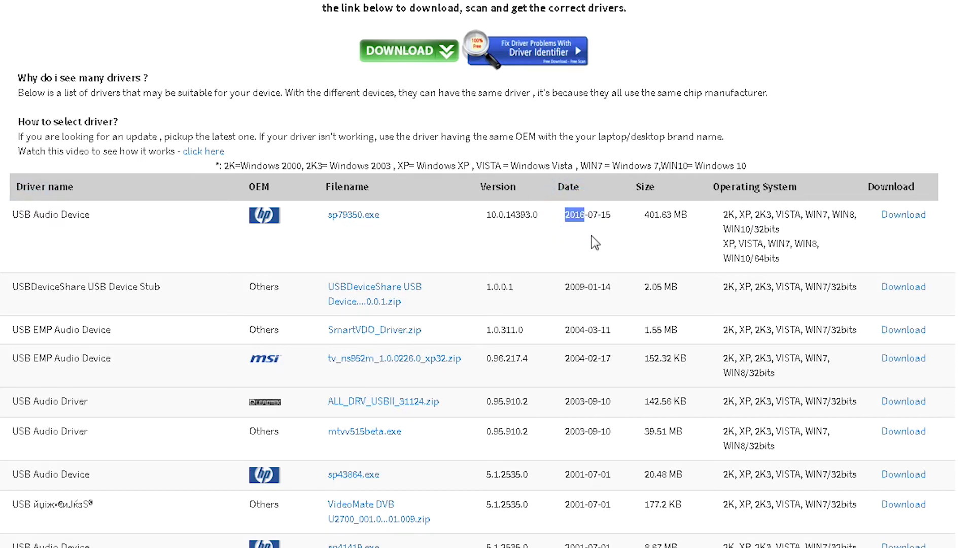
{"action": "scroll", "coordinate": [586, 243], "scroll_direction": "down", "scroll_amount": 6}
{"action": "scroll", "coordinate": [583, 246], "scroll_direction": "up", "scroll_amount": 6}
{"action": "left_click", "coordinate": [901, 217]}
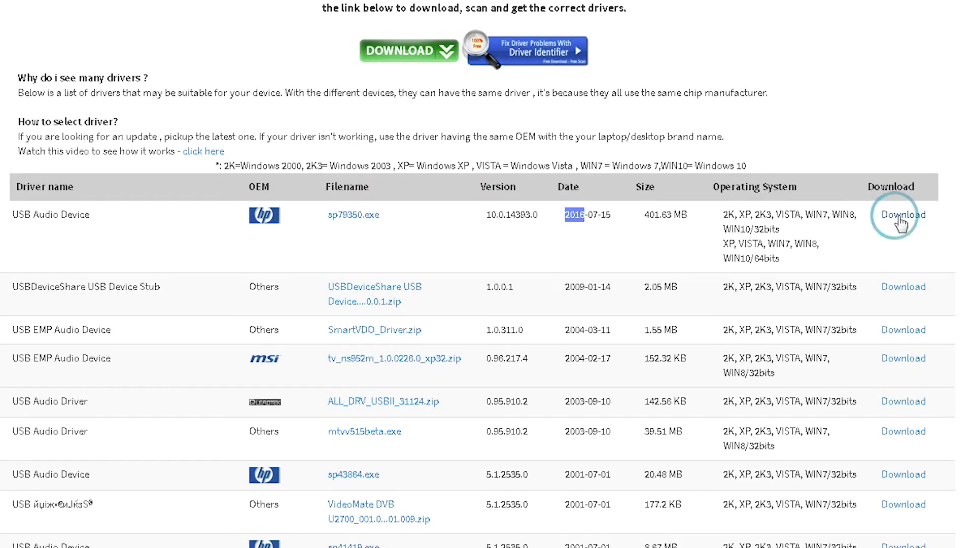
Step: Scroll past the driver details and choose the green Download from HP option
{"action": "scroll", "coordinate": [278, 93], "scroll_direction": "down", "scroll_amount": 6}
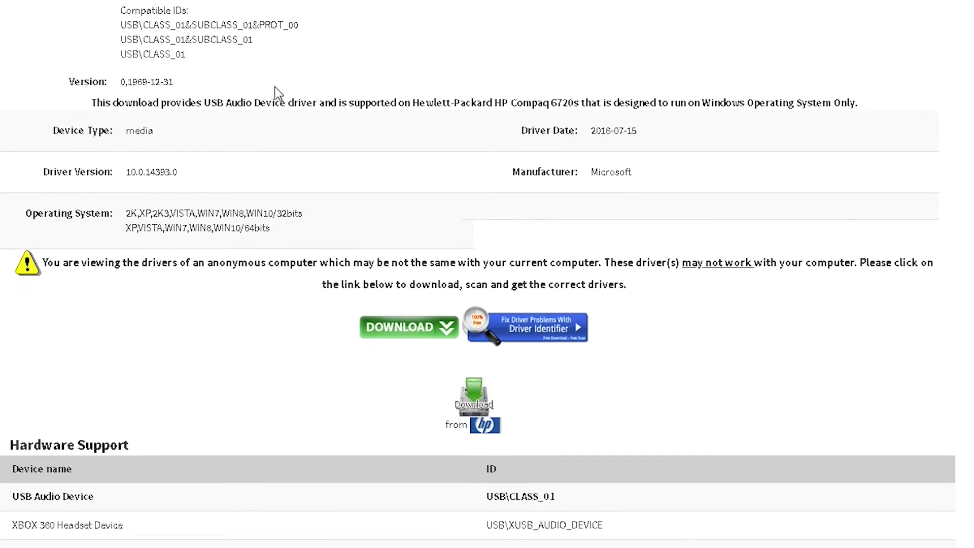
{"action": "scroll", "coordinate": [289, 87], "scroll_direction": "down", "scroll_amount": 2}
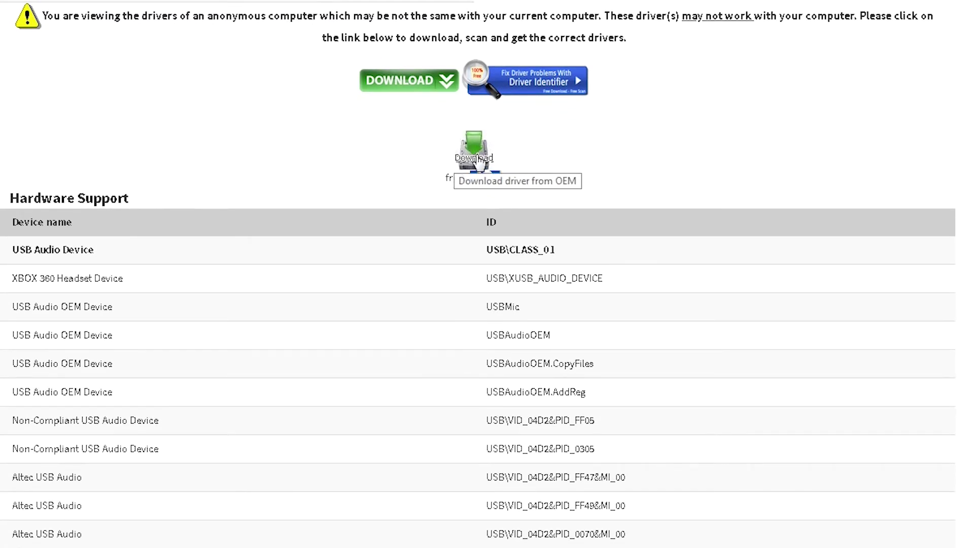
{"action": "scroll", "coordinate": [481, 175], "scroll_direction": "down", "scroll_amount": 1}
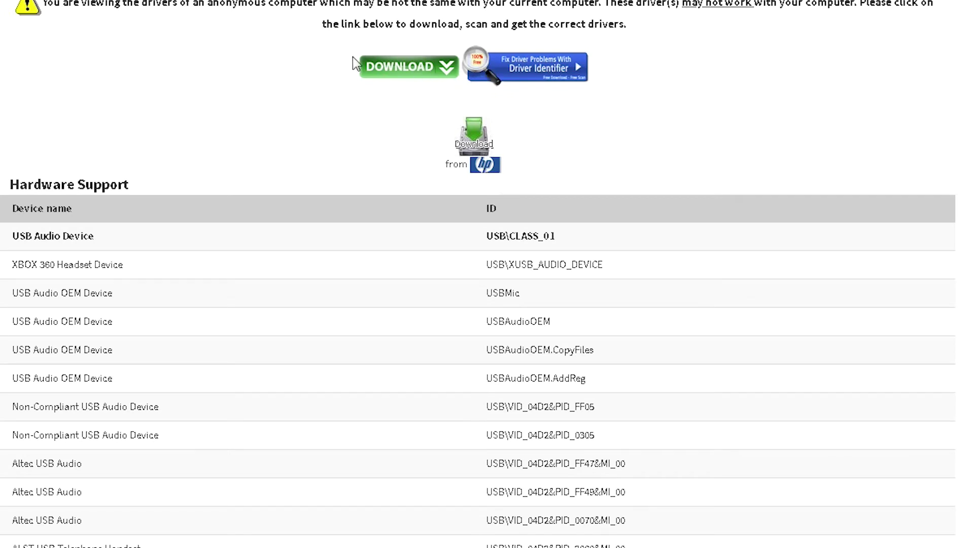
{"action": "left_click", "coordinate": [475, 140]}
{"action": "scroll", "coordinate": [311, 131], "scroll_direction": "down", "scroll_amount": 2}
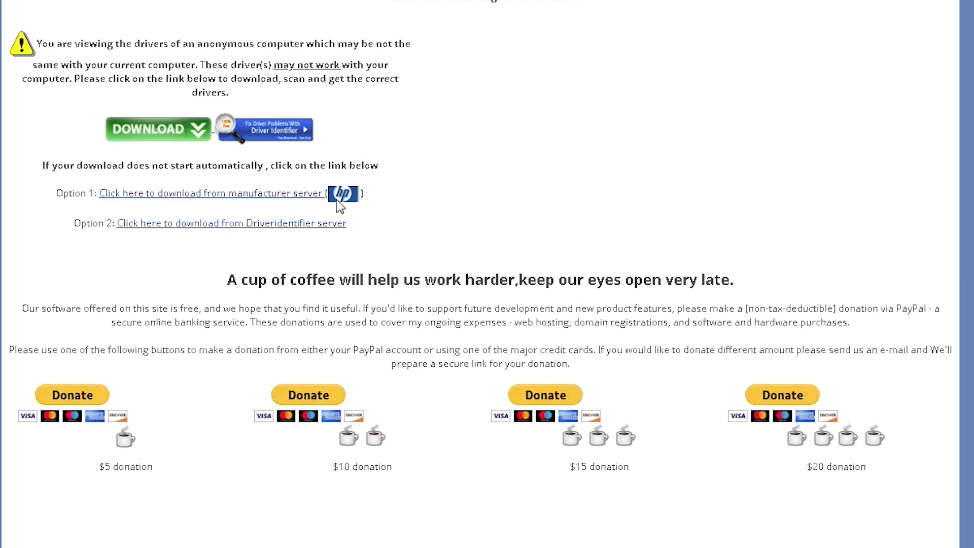
{"action": "left_click", "coordinate": [297, 227]}
{"action": "scroll", "coordinate": [487, 274], "scroll_direction": "up", "scroll_amount": 1}
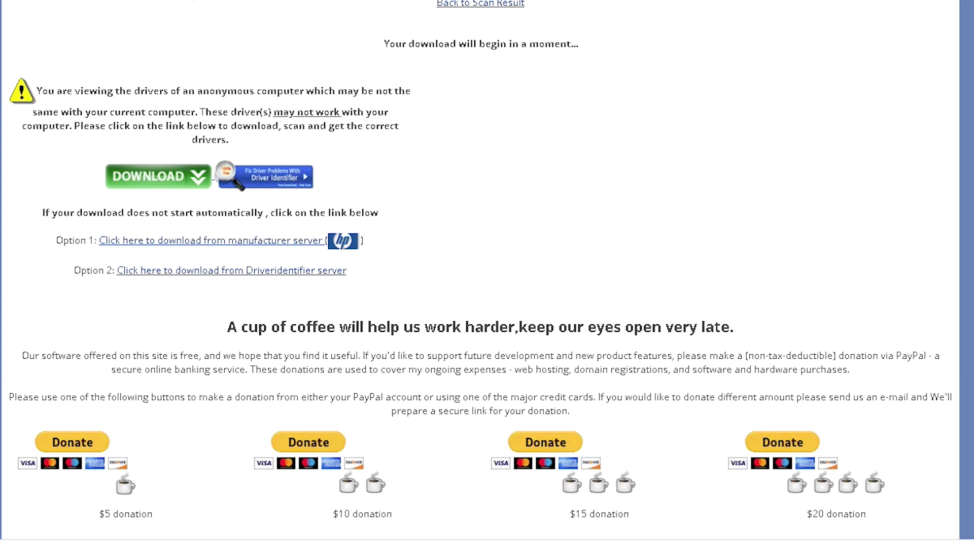
{"action": "scroll", "coordinate": [421, 51], "scroll_direction": "up", "scroll_amount": 1}
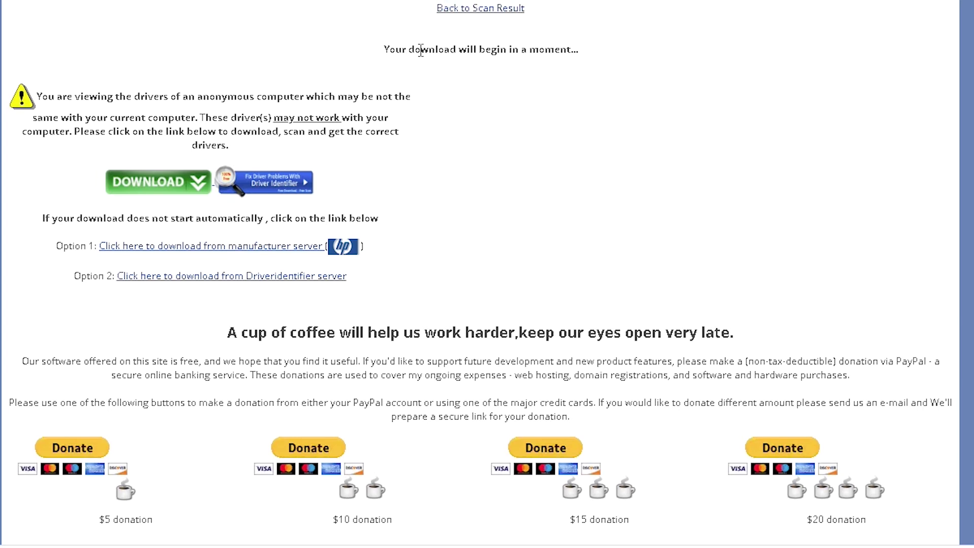